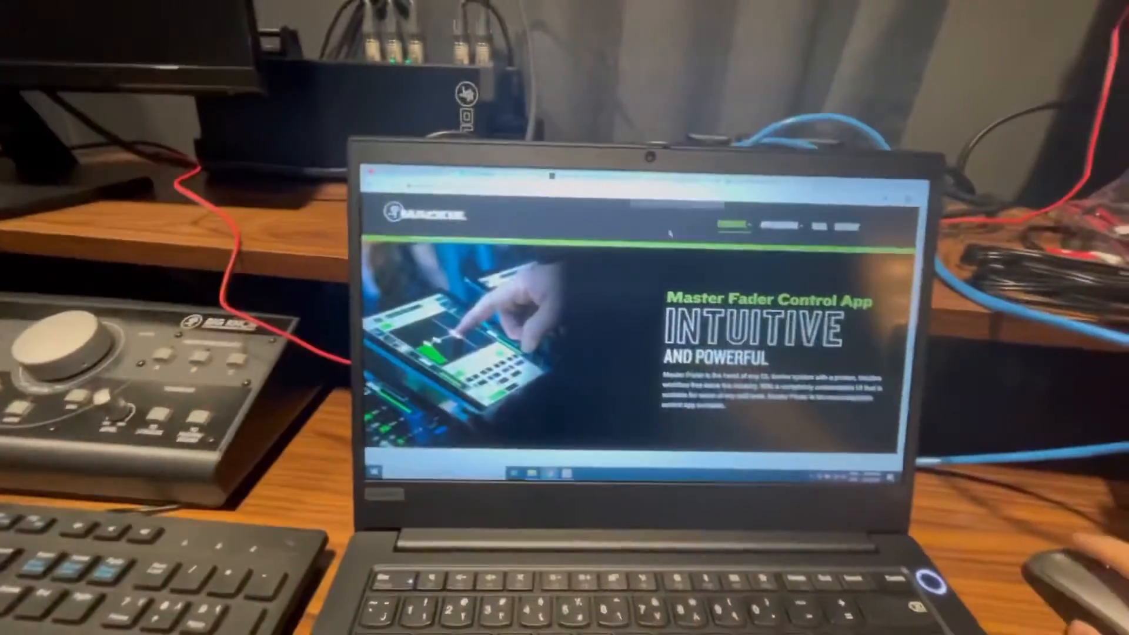
{"action": "scroll", "coordinate": [670, 250], "scroll_direction": "down", "scroll_amount": 5}
{"action": "scroll", "coordinate": [670, 250], "scroll_direction": "down", "scroll_amount": 2}
{"action": "scroll", "coordinate": [671, 249], "scroll_direction": "down", "scroll_amount": 2}
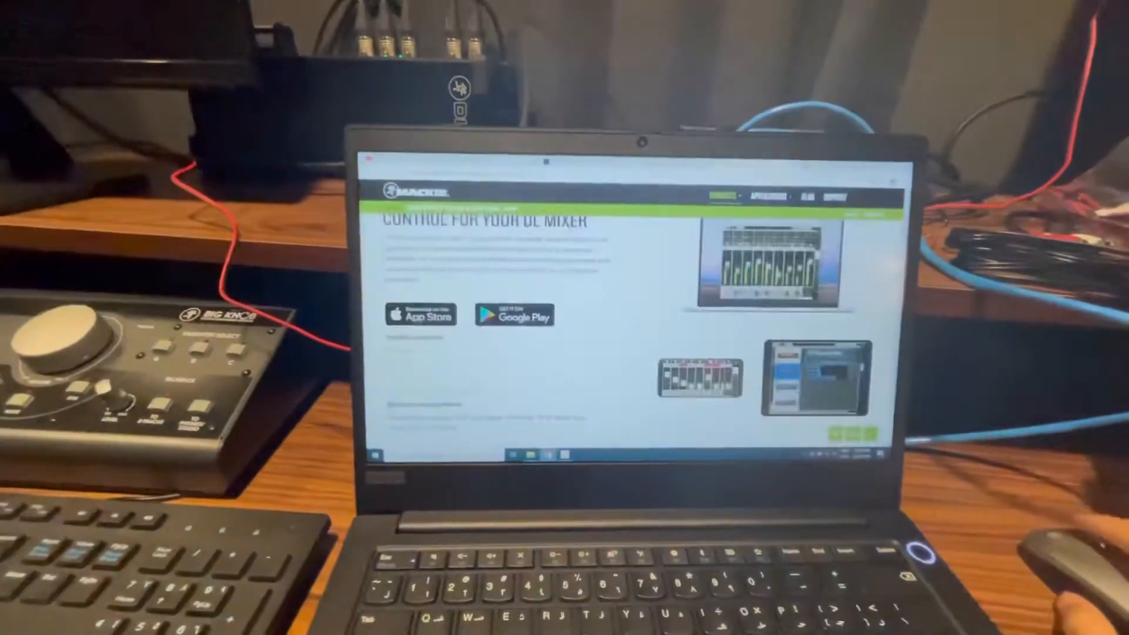
{"action": "scroll", "coordinate": [670, 249], "scroll_direction": "down", "scroll_amount": 2}
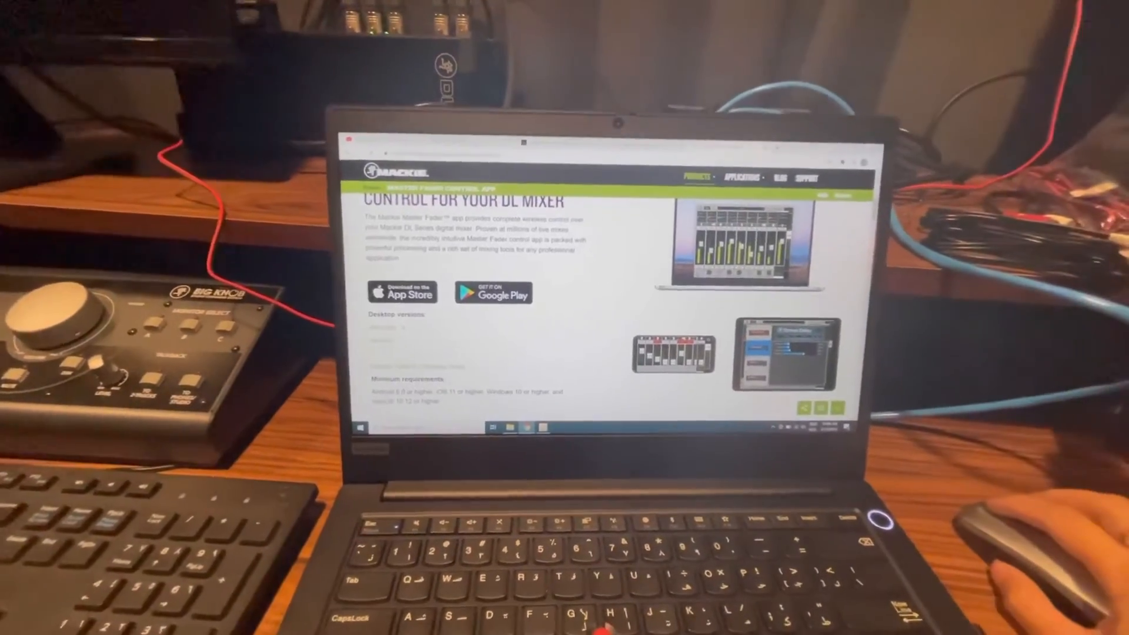
{"action": "scroll", "coordinate": [644, 291], "scroll_direction": "down", "scroll_amount": 1}
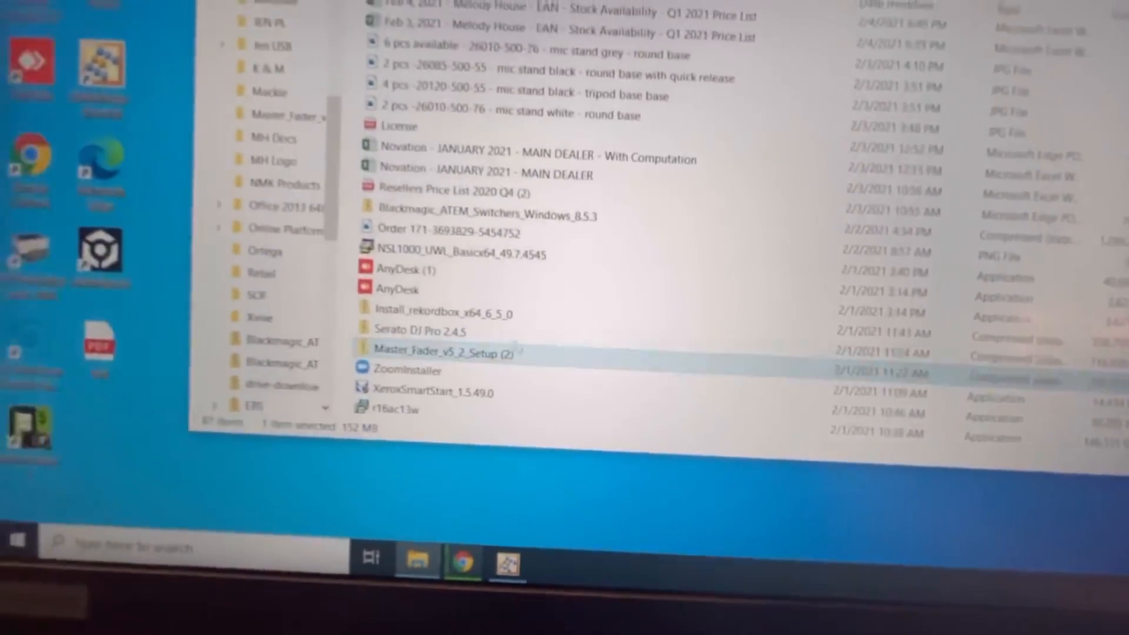
Extract MasterFaderSetup from its zip and run the Master Fader 5 installer
{"action": "double_click", "coordinate": [493, 368]}
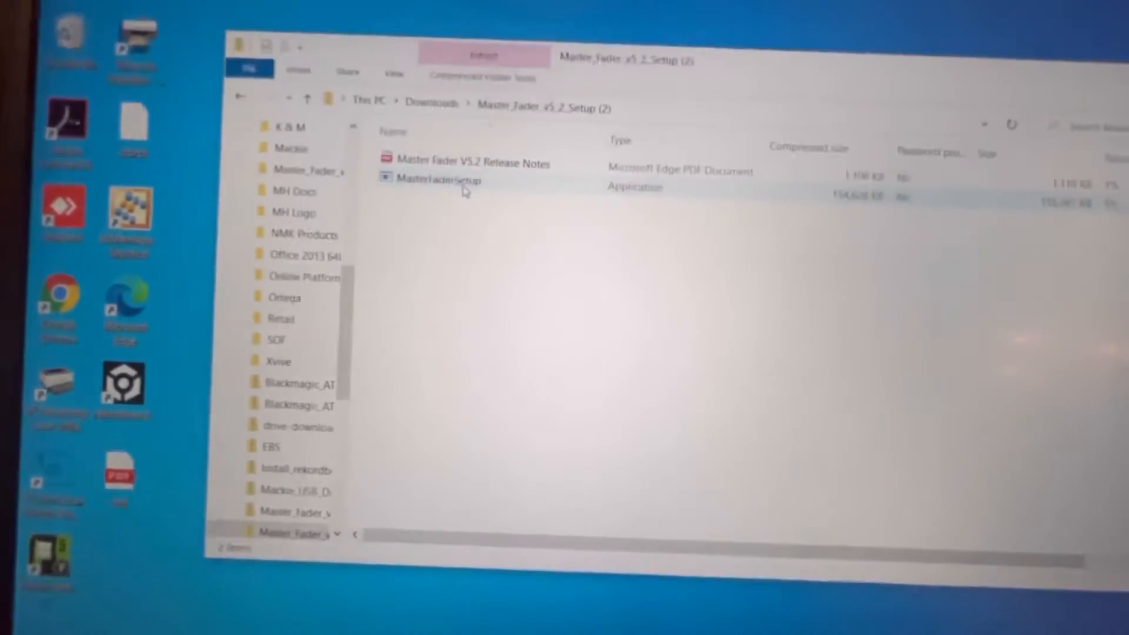
{"action": "double_click", "coordinate": [450, 57]}
{"action": "left_click", "coordinate": [652, 345]}
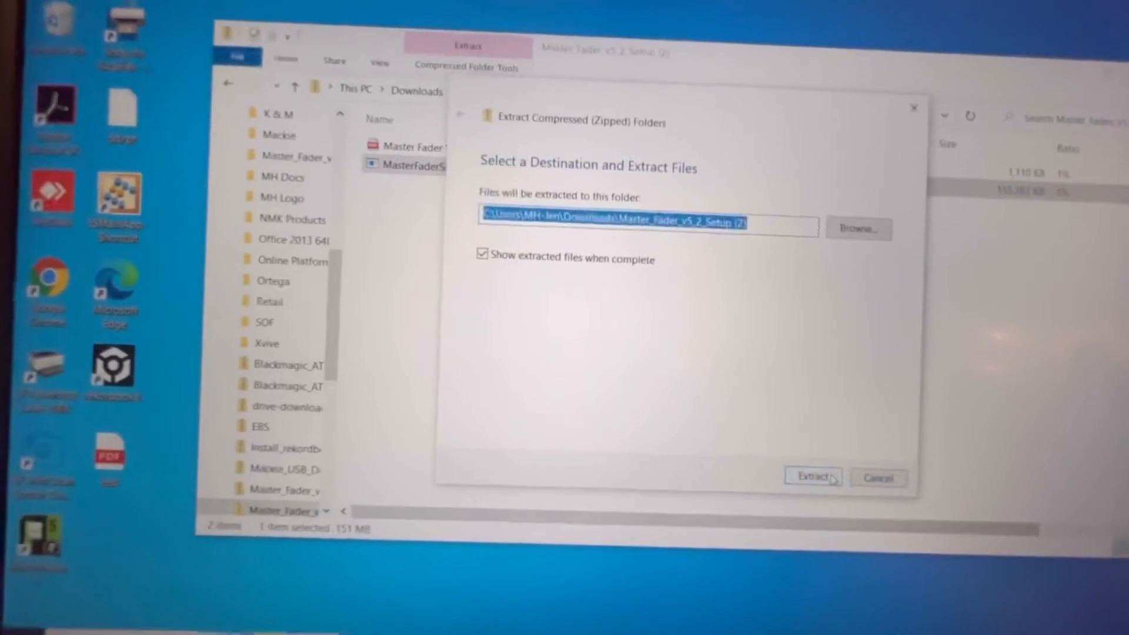
{"action": "key", "text": "Return"}
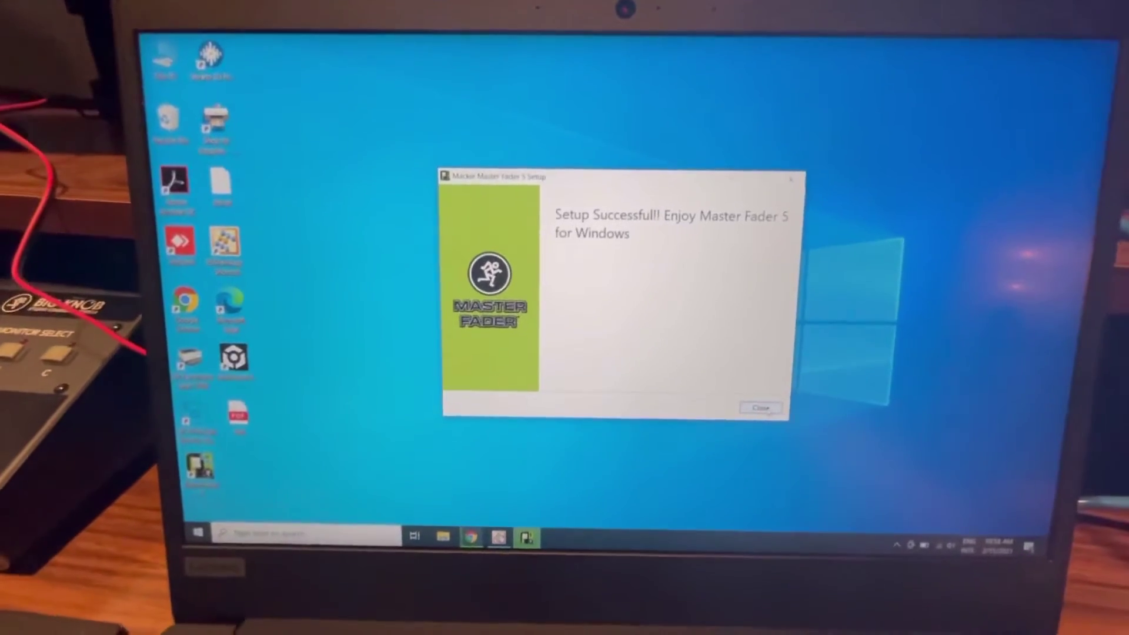
Close the Setup Successful dialog and restart the computer from the Start menu
{"action": "left_click", "coordinate": [759, 417]}
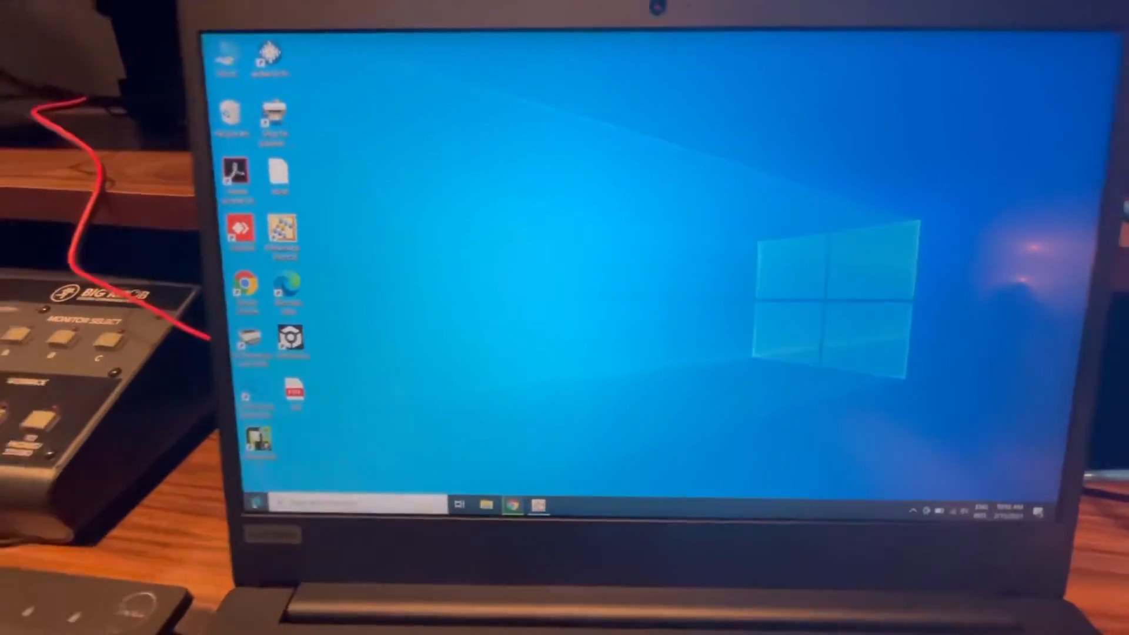
{"action": "key", "text": "super"}
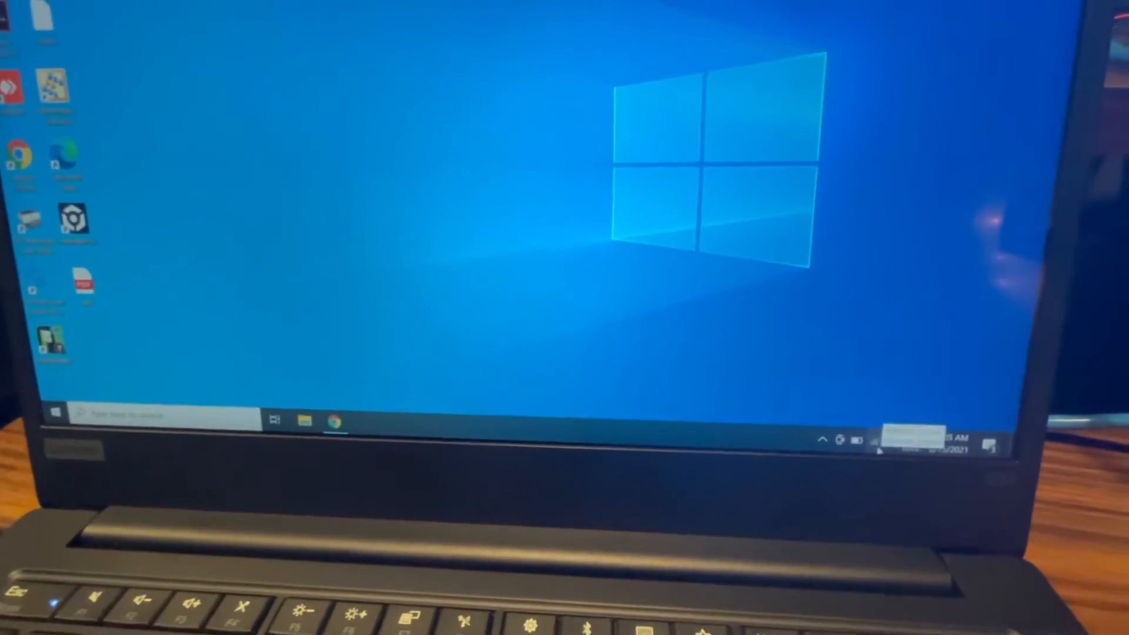
Connect the laptop's Wi‑Fi to the Mackie DL16S network from the system tray
{"action": "left_click", "coordinate": [886, 435]}
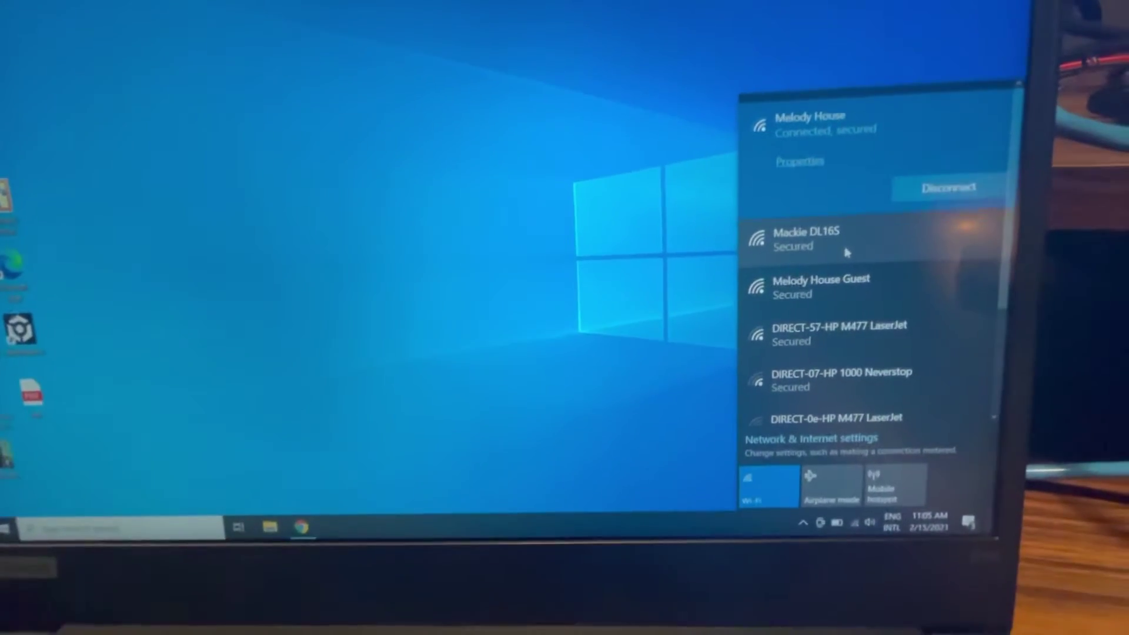
{"action": "left_click", "coordinate": [845, 252]}
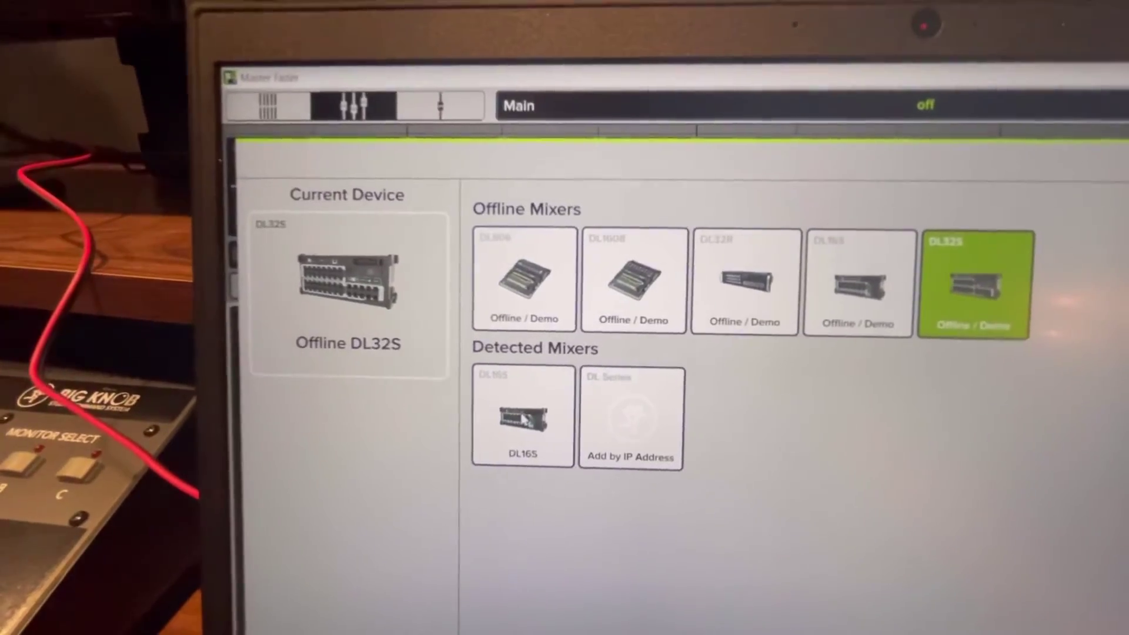
Connect to the DL16S tile under Detected Mixers, bringing up the firmware update prompt
{"action": "left_click", "coordinate": [524, 420]}
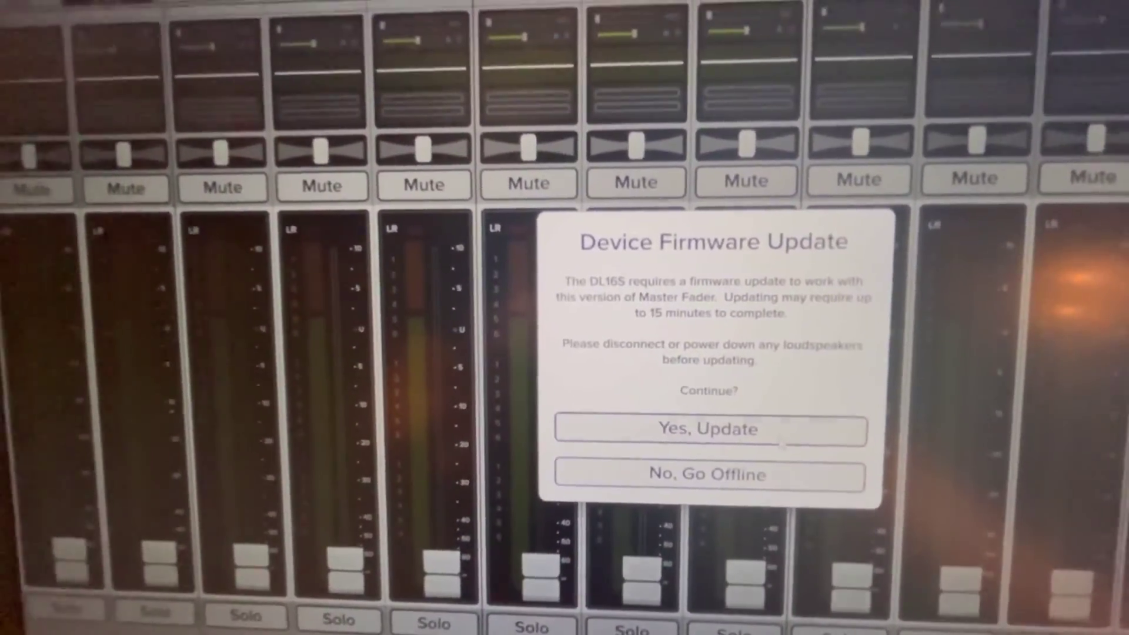
Choose Yes, Update for the DL16S firmware and again on the restart warning
{"action": "left_click", "coordinate": [703, 424]}
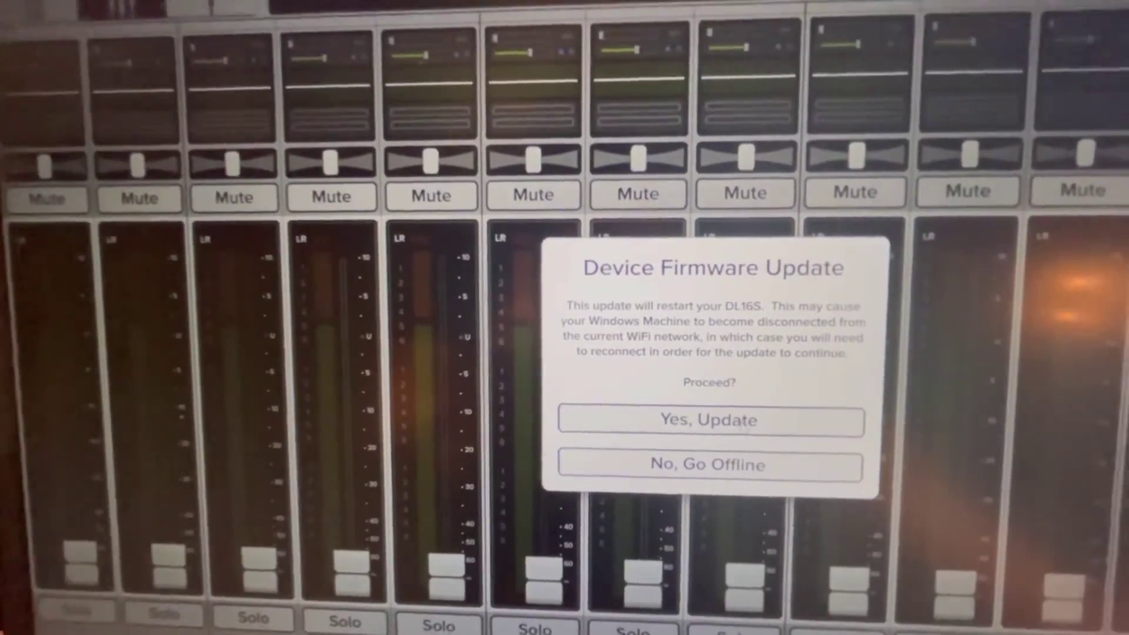
{"action": "left_click", "coordinate": [748, 424]}
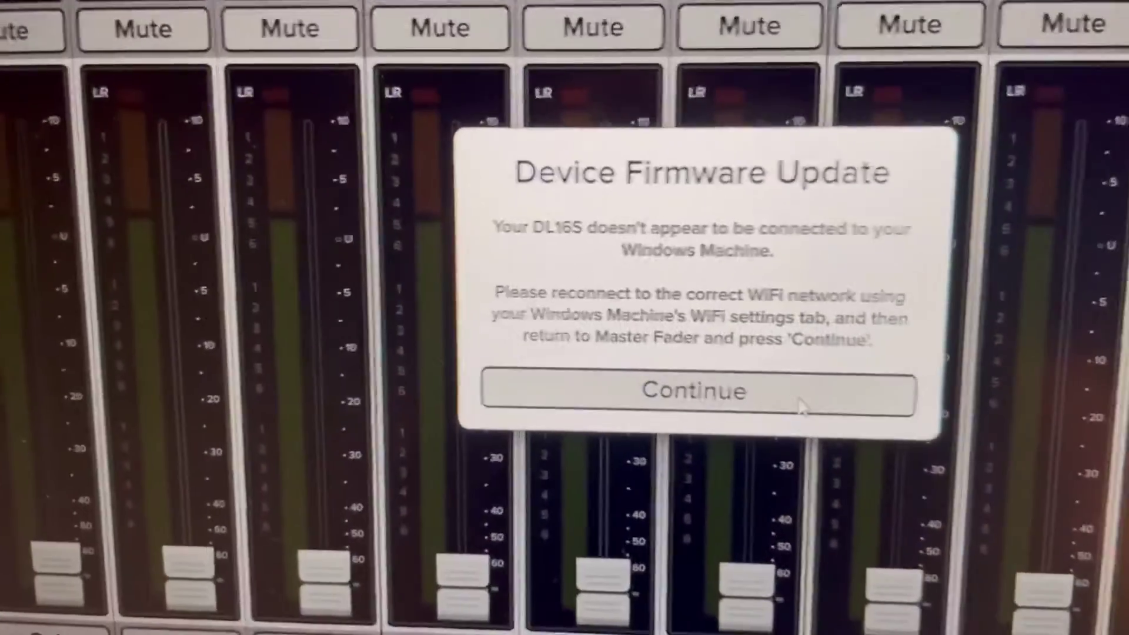
Continue the DL16S firmware update after rejoining its Wi‑Fi network
{"action": "left_click", "coordinate": [803, 404]}
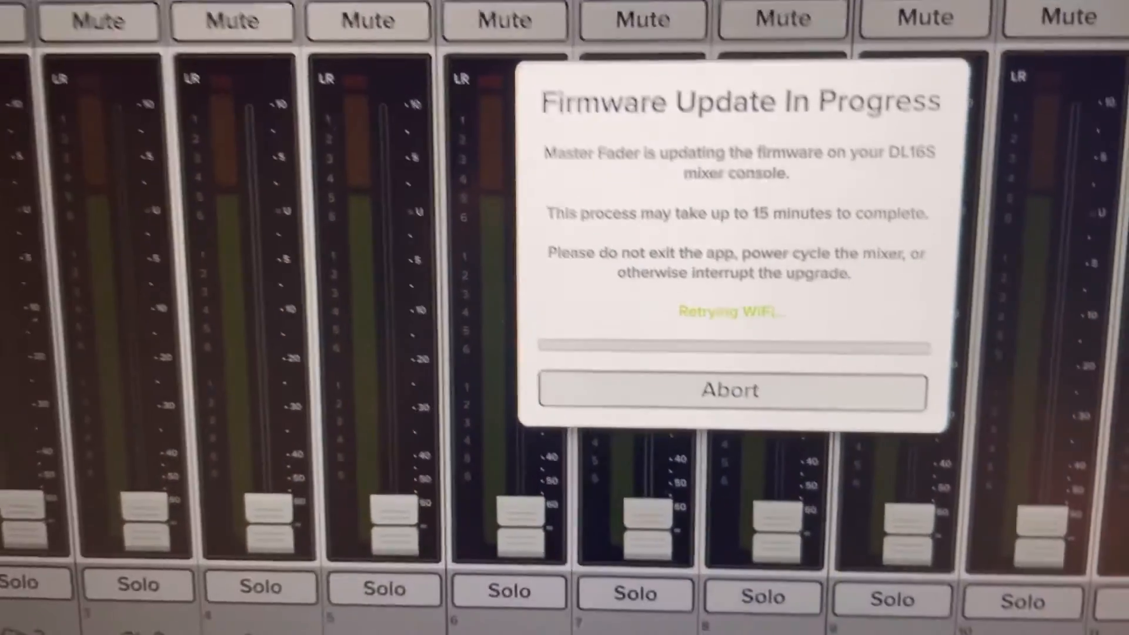